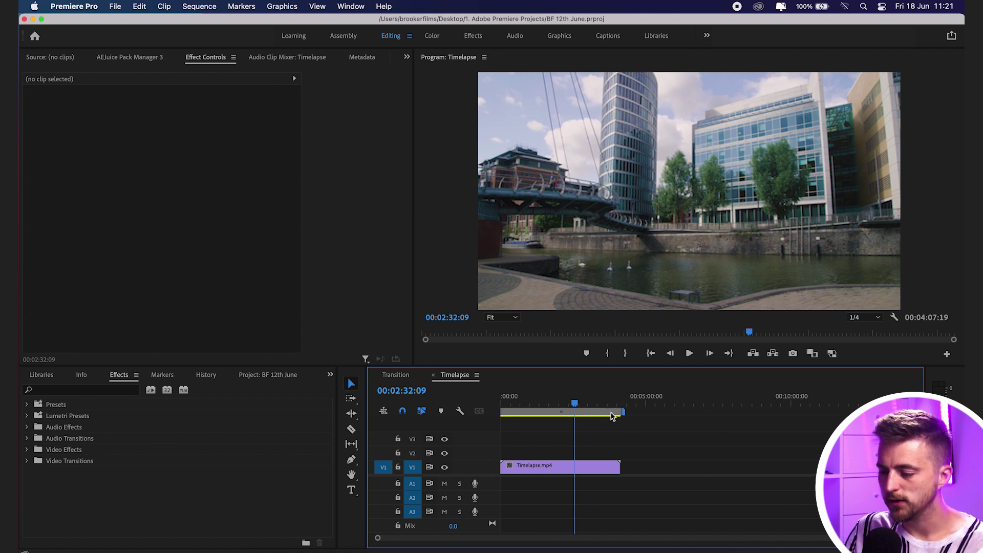
Scrub and play the Timelapse footage to find the boat's entry at 00:03:23:13.
left_click_drag(623, 404, 605, 404)
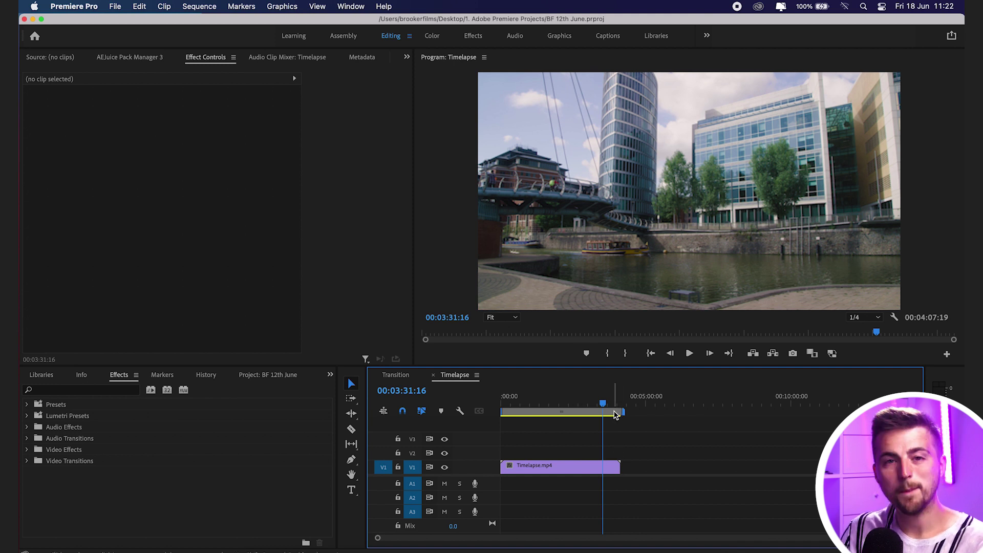
mouse_move(615, 414)
key("space")
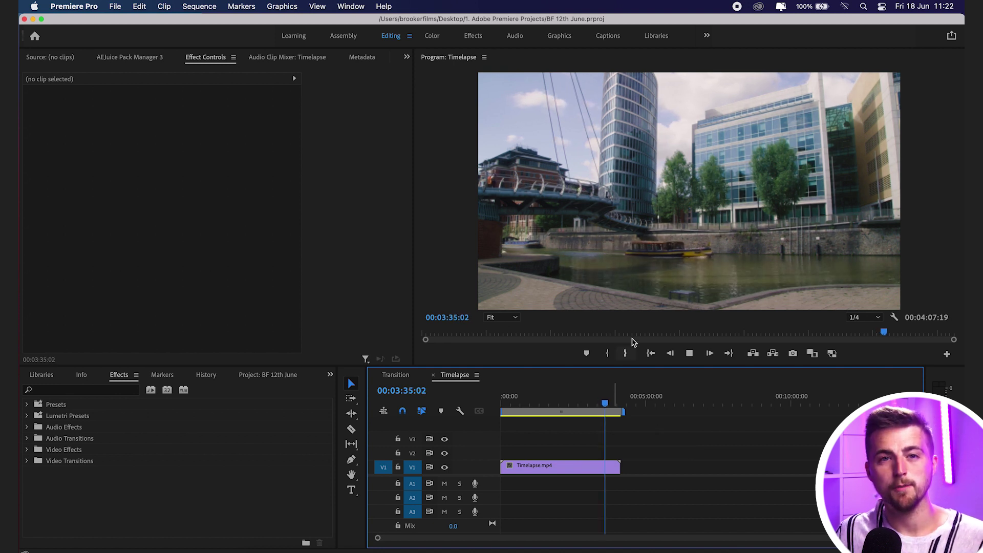
key("space")
left_click(601, 404)
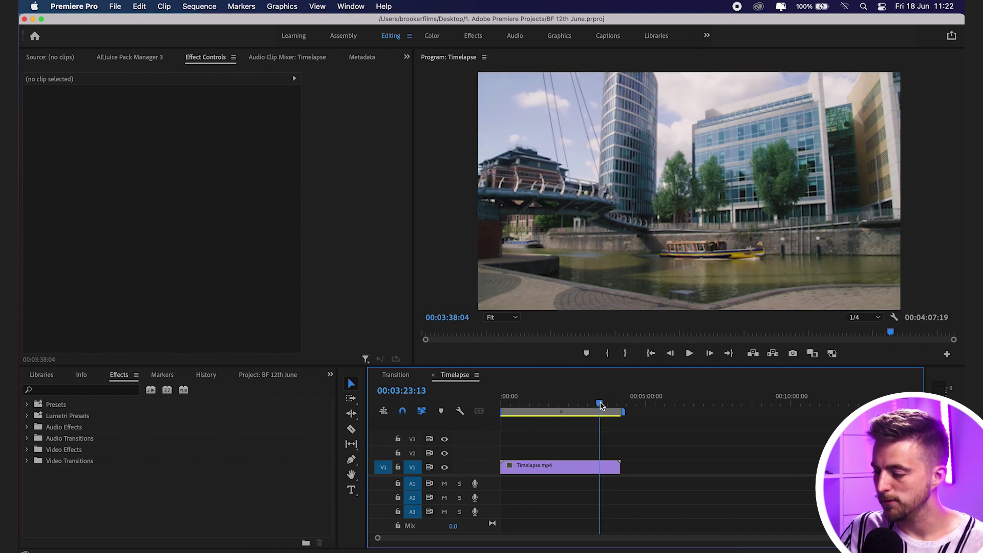
Cut the Timelapse clip on V1 at 00:03:23:13, where the boat enters.
key("=")
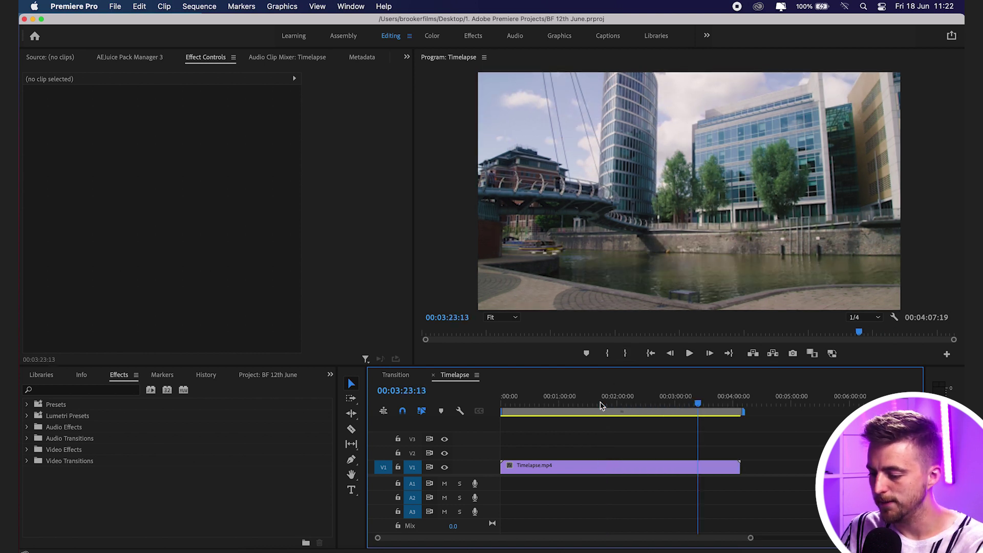
left_click(696, 467)
key("c")
left_click(698, 467)
Cut the clip again at 00:03:37:08, after the boat has passed.
key("space")
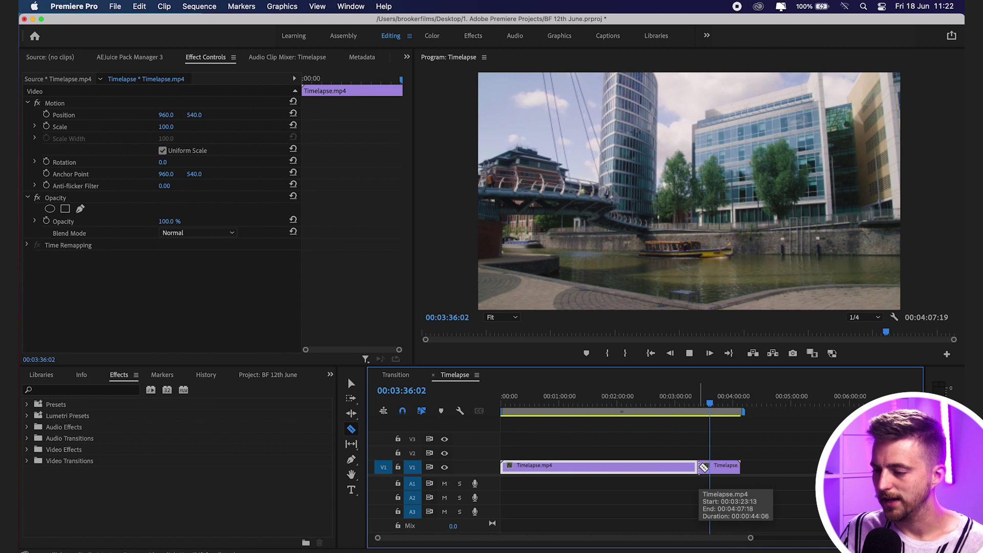
key("space")
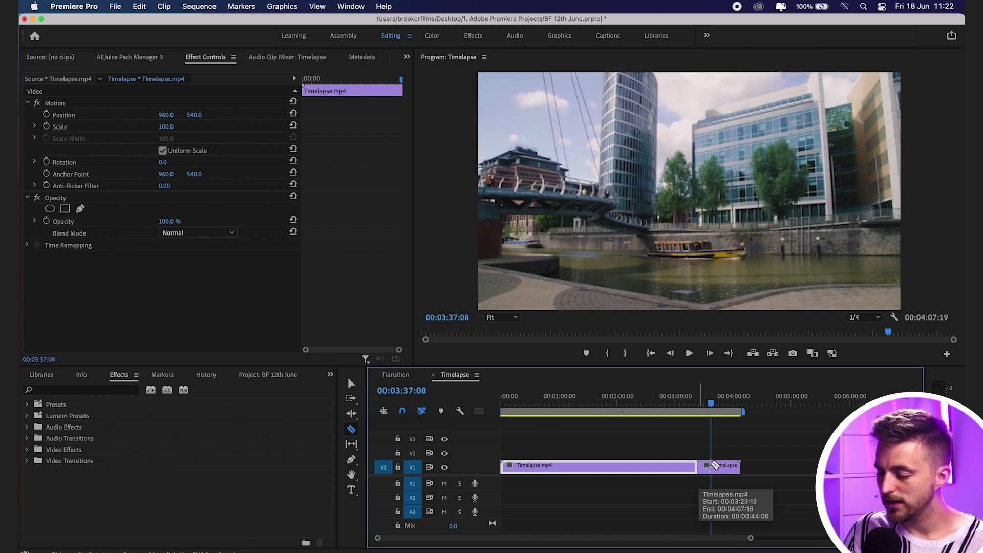
left_click(711, 465)
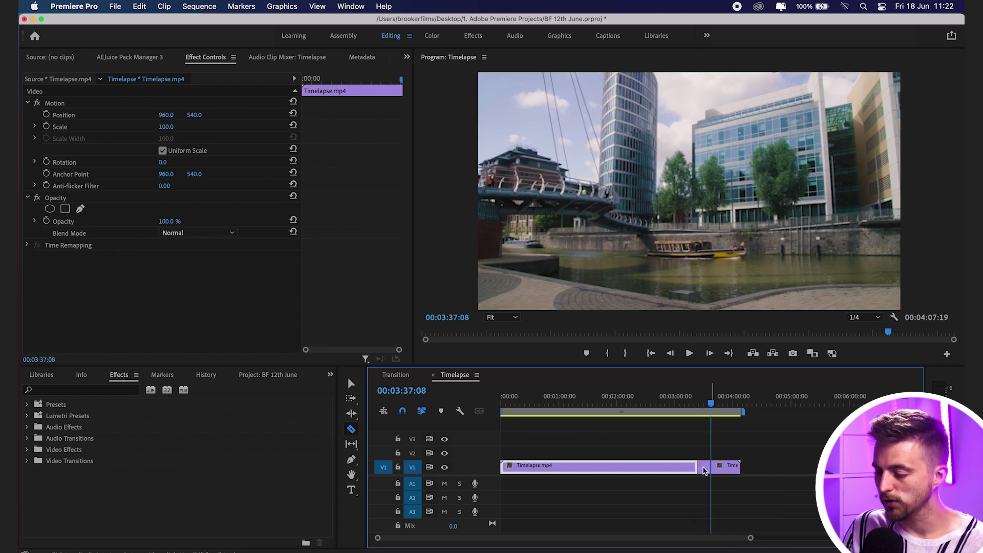
key("v")
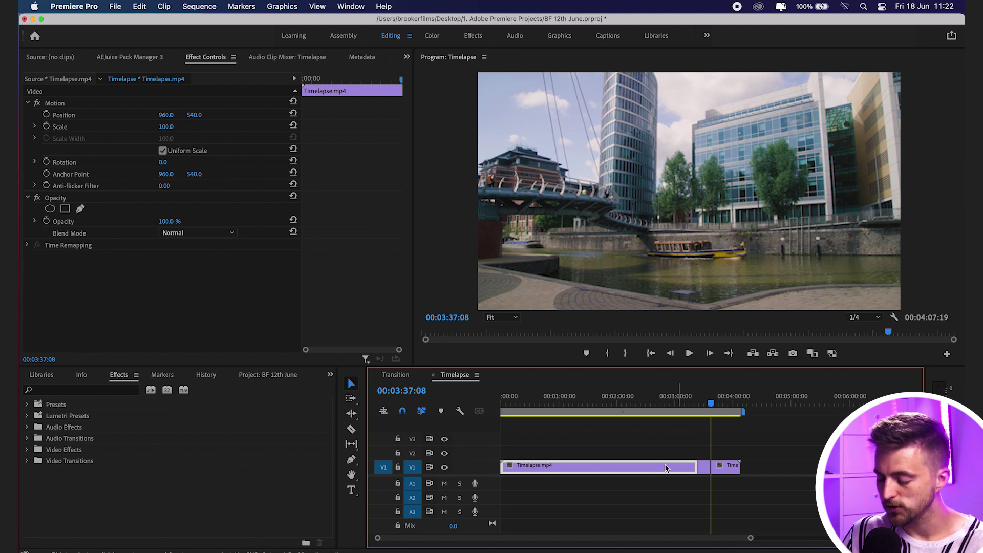
Move the long Timelapse piece up to V2, delete the trailing V1 piece, and return to the start.
left_click_drag(658, 456, 766, 451)
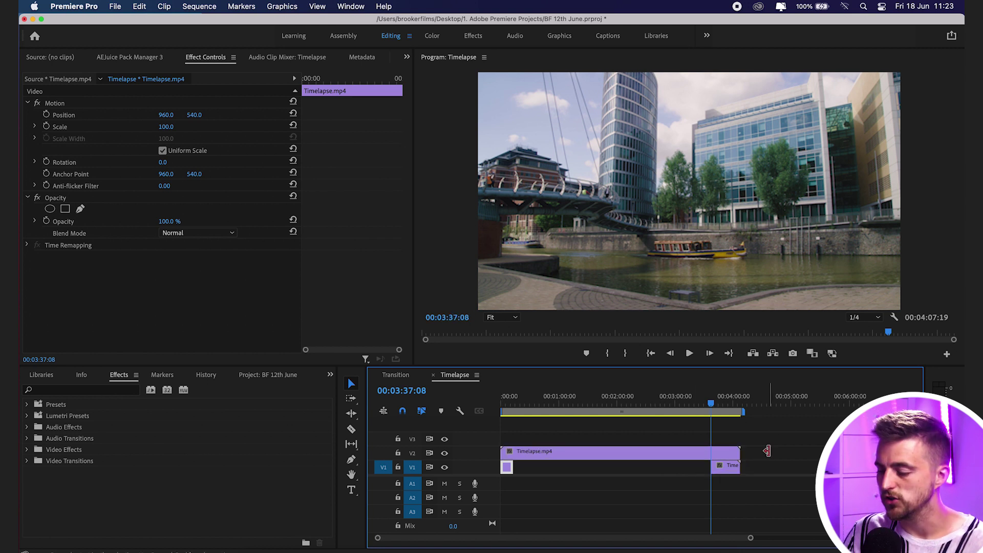
left_click(730, 468)
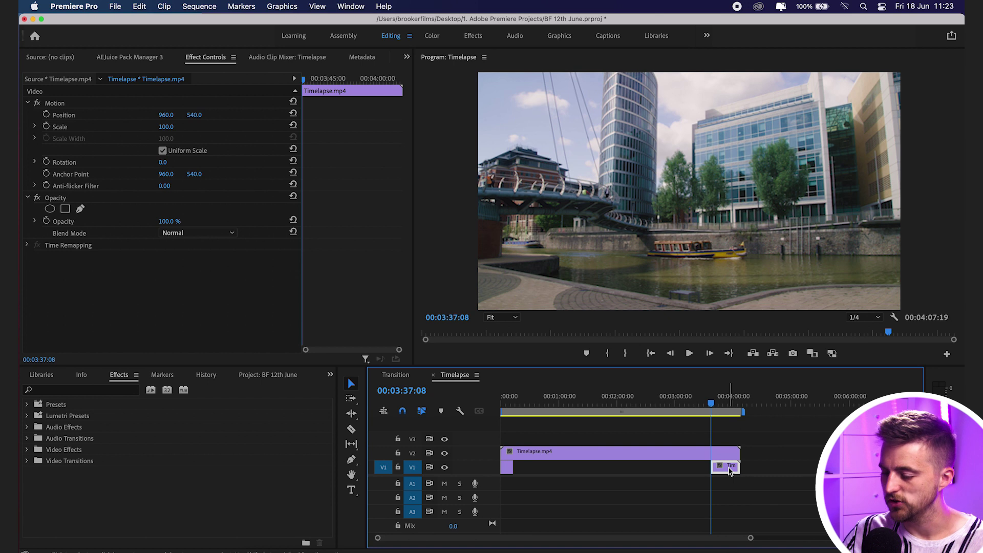
key("Delete")
left_click_drag(533, 406, 474, 414)
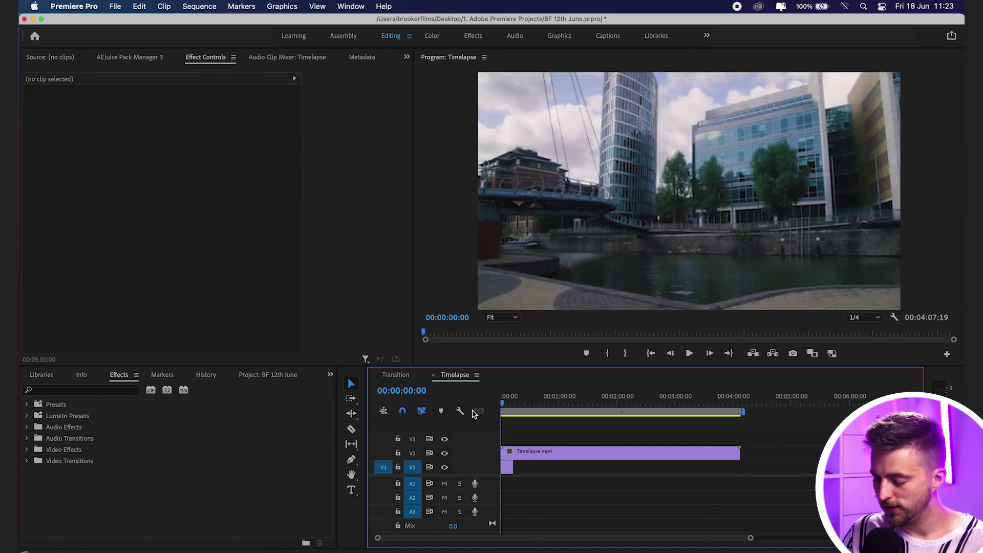
Cut the V1 clip at 00:00:13:18, delete the left piece, and slide the boat clip to the start.
key("equal")
key("equal")
key("equal")
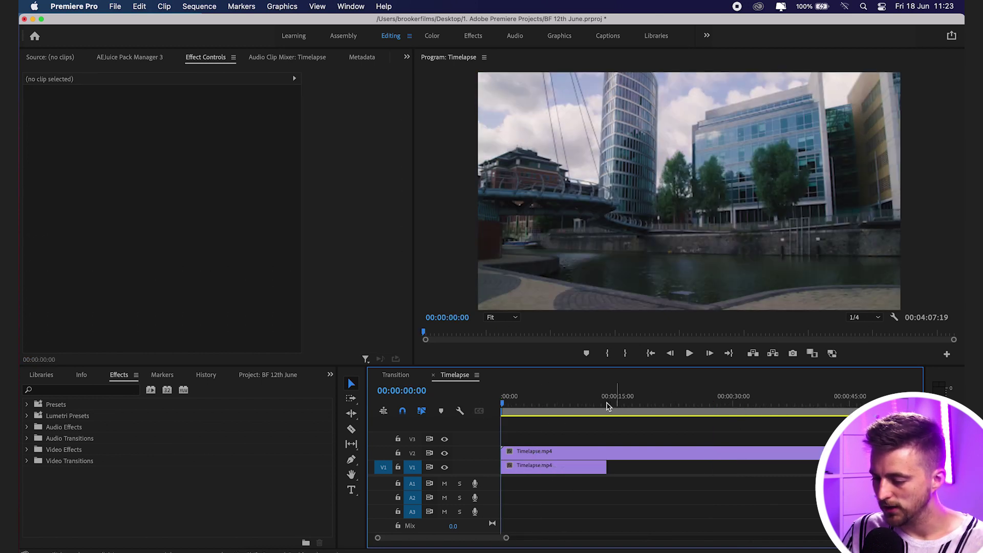
left_click(607, 406)
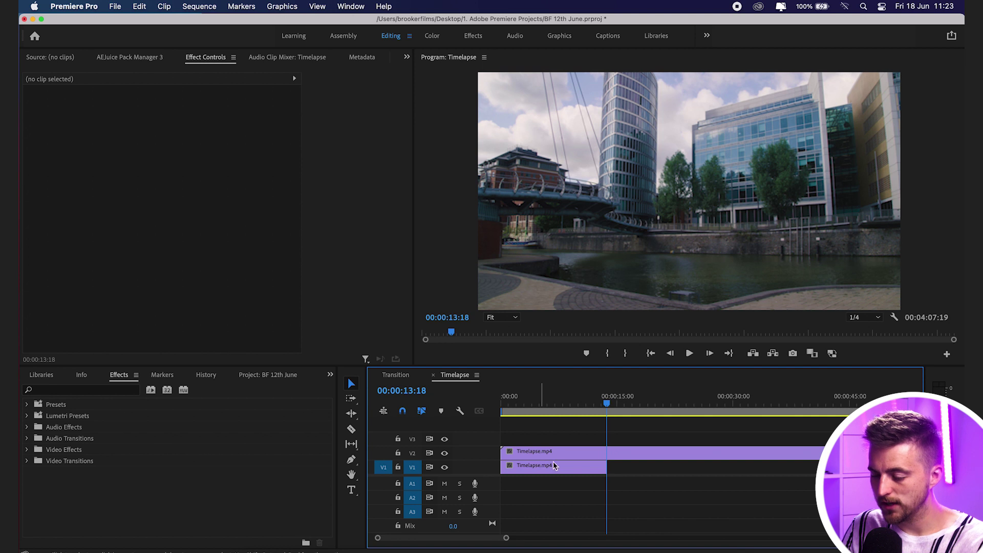
key("c")
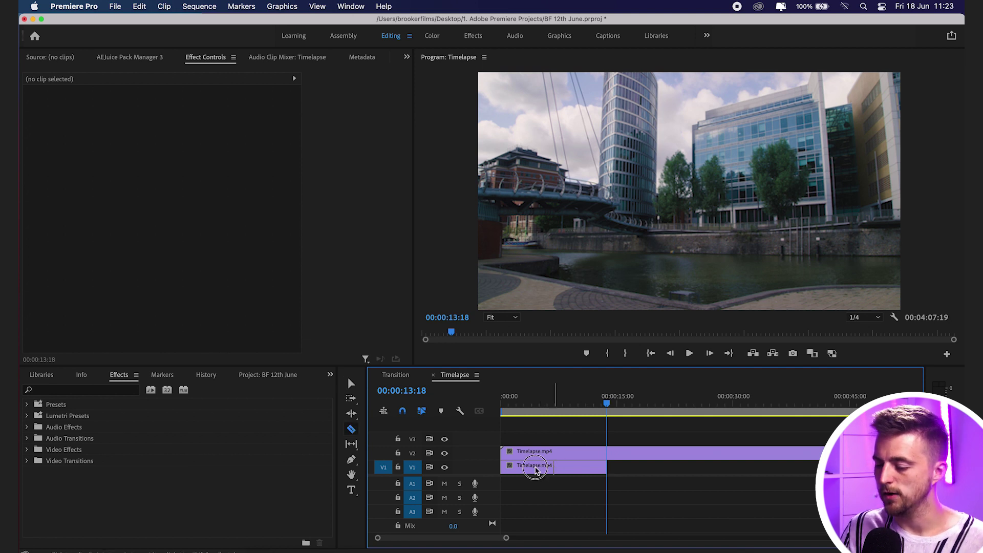
key("v")
left_click(536, 470)
key("Delete")
left_click_drag(577, 471, 496, 477)
Check that the V1 boat clip ends at 00:00:06:24.
key("Down")
key("equal")
key("equal")
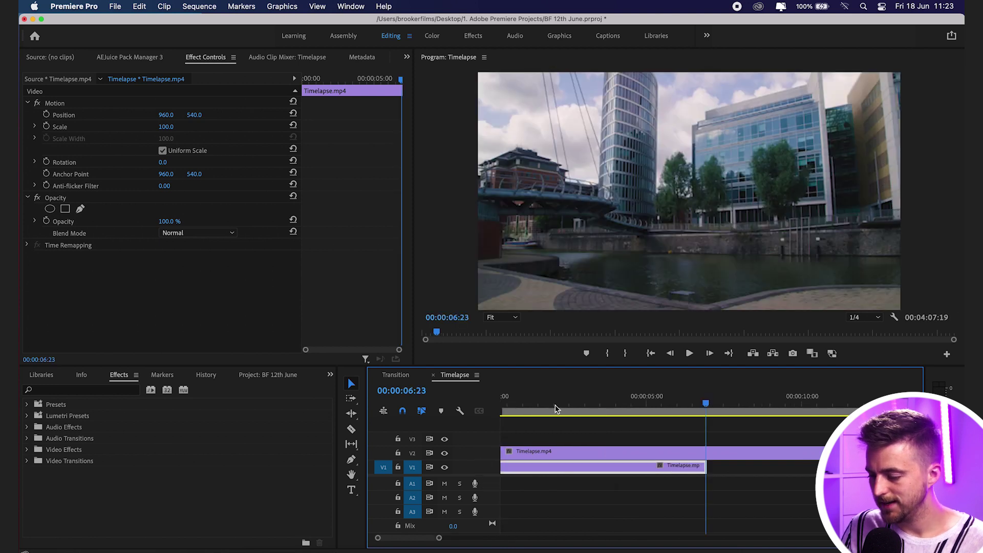
key("Right")
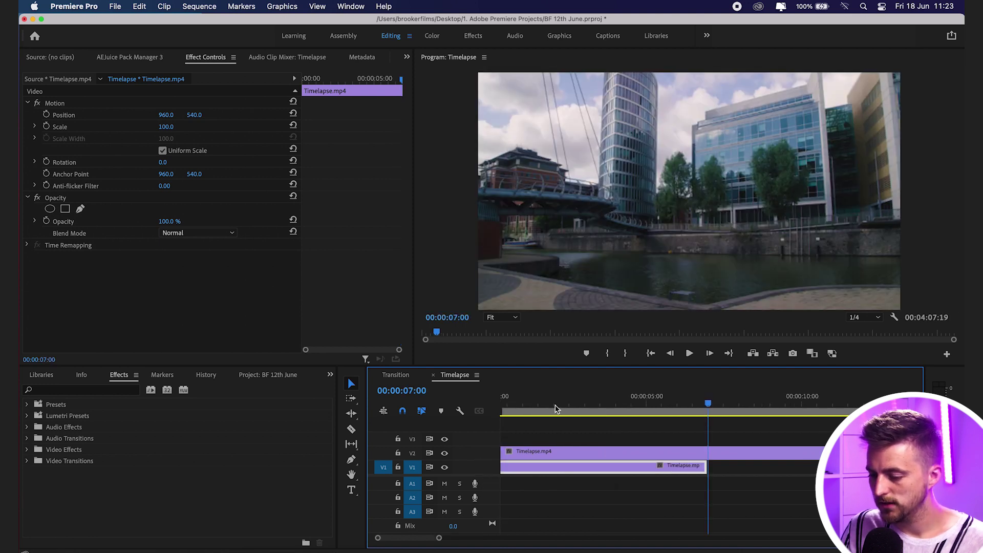
key("Left")
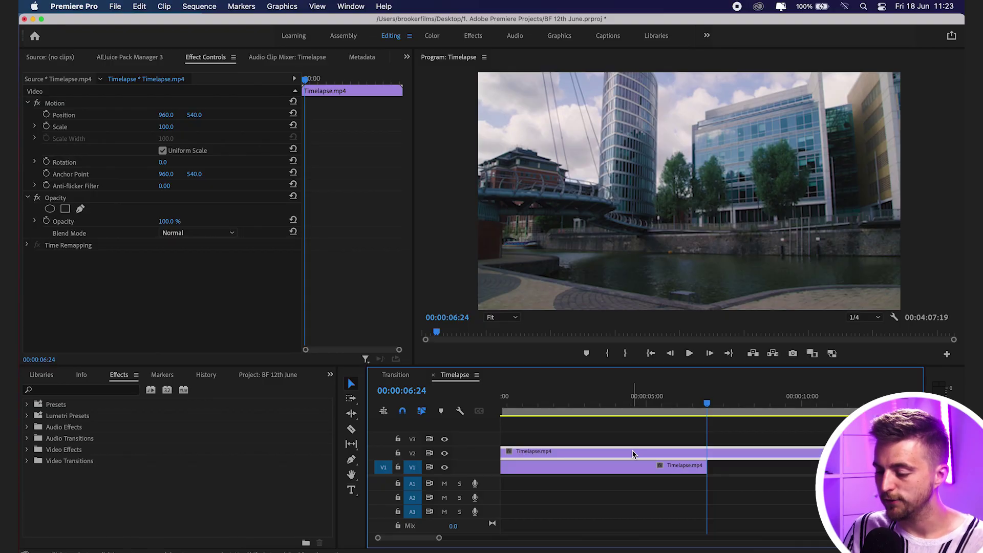
Set the V2 timelapse's duration to 00:00:06:24, making its speed 3559.77%, then preview it.
right_click(634, 454)
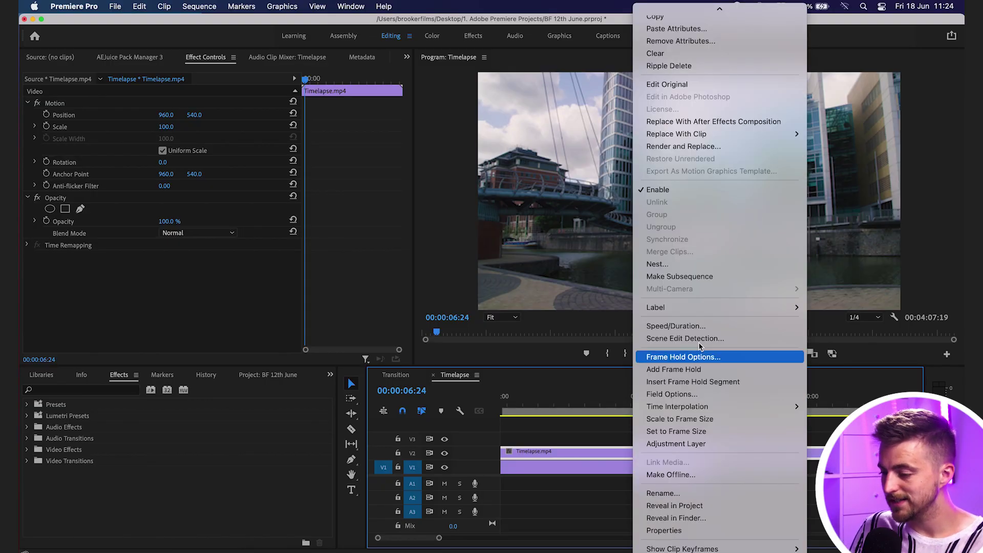
left_click(686, 326)
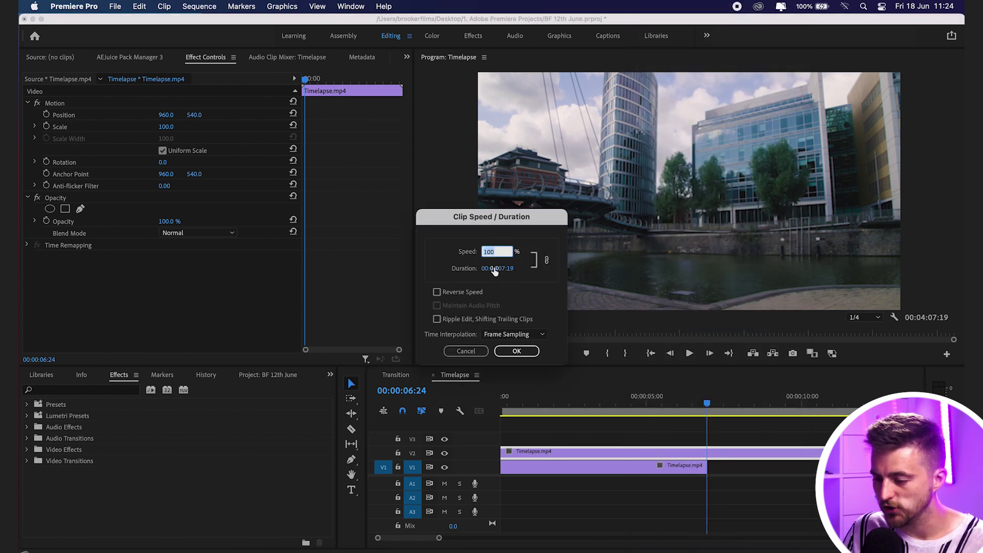
left_click(495, 268)
type("615")
left_click(496, 268)
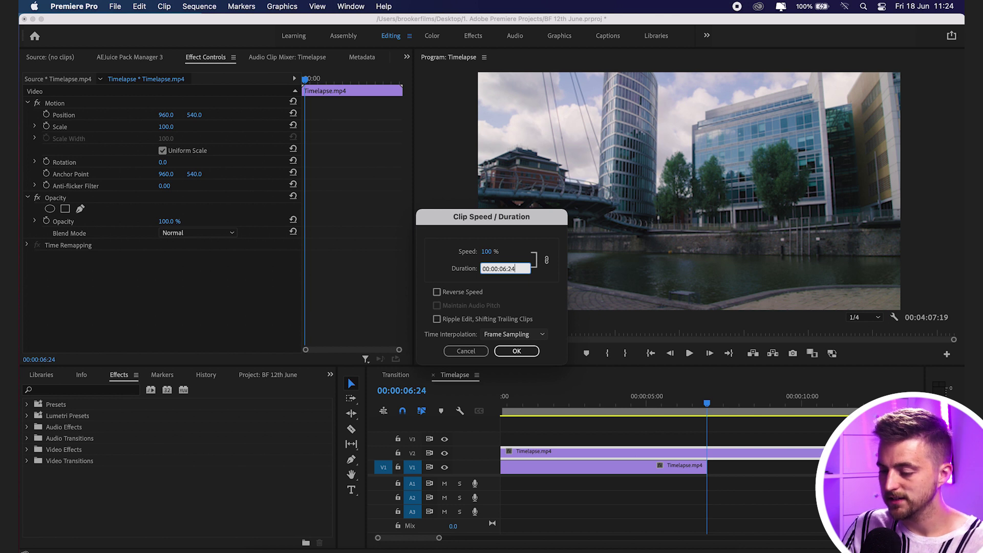
key("Tab")
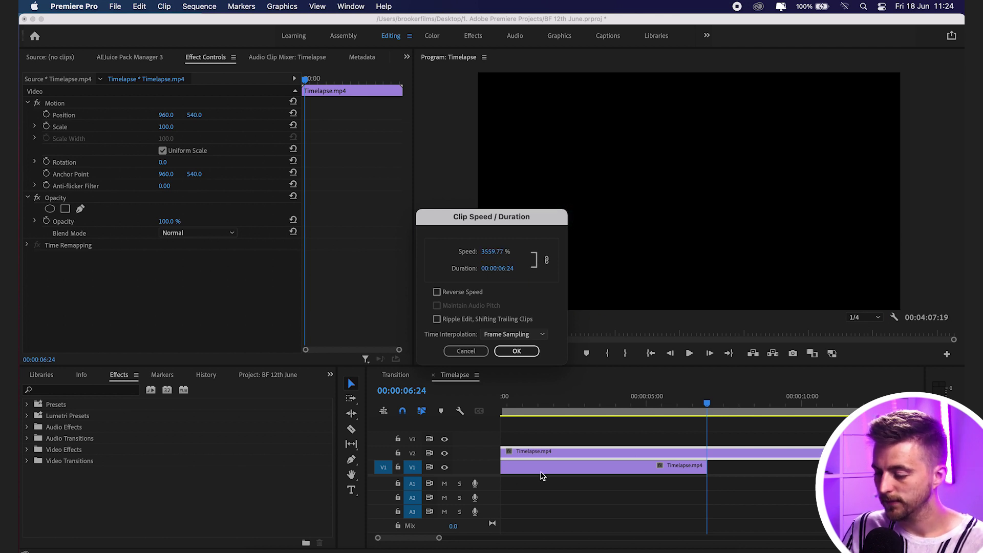
key("Return")
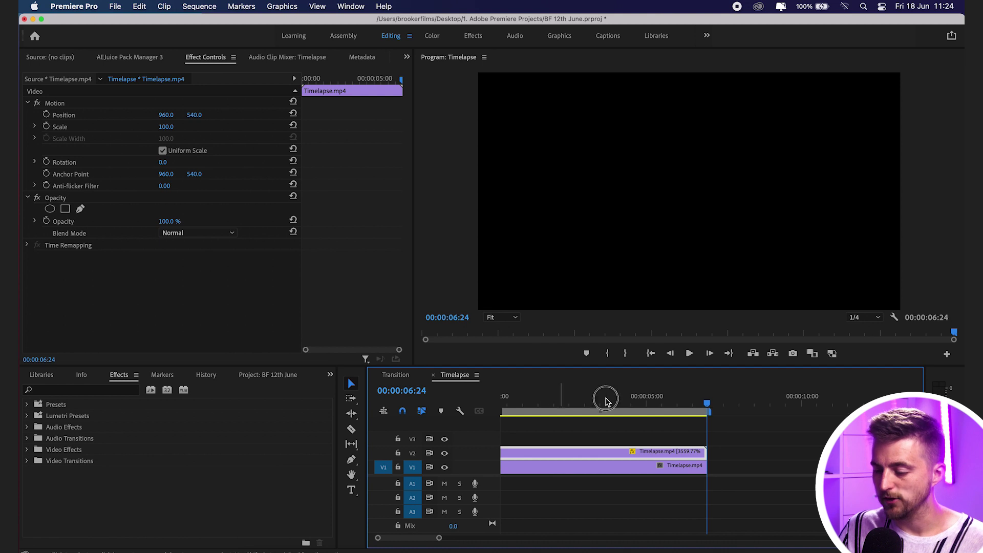
left_click(604, 401)
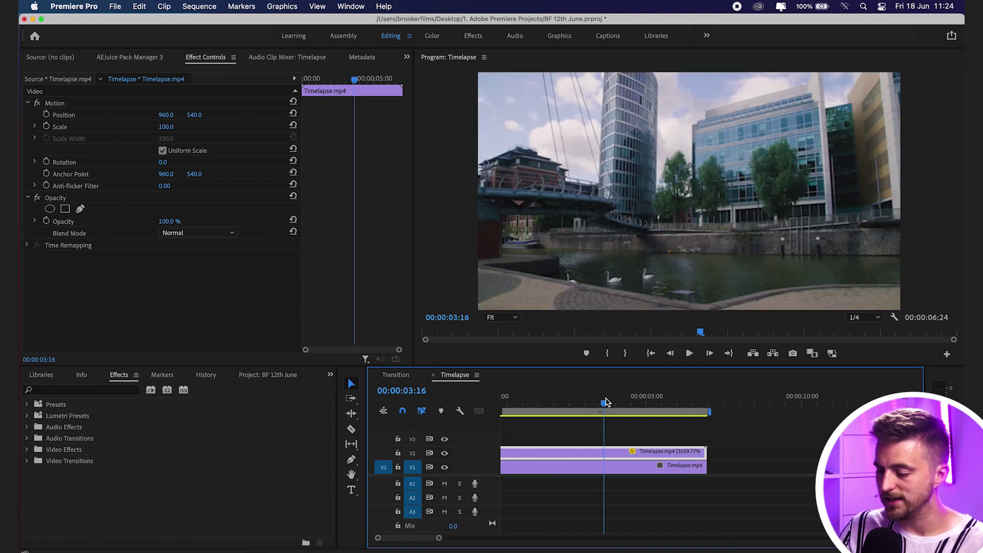
Play back the layered clips from the start, turn on V1, and set Program monitor zoom to 50%.
key("Home")
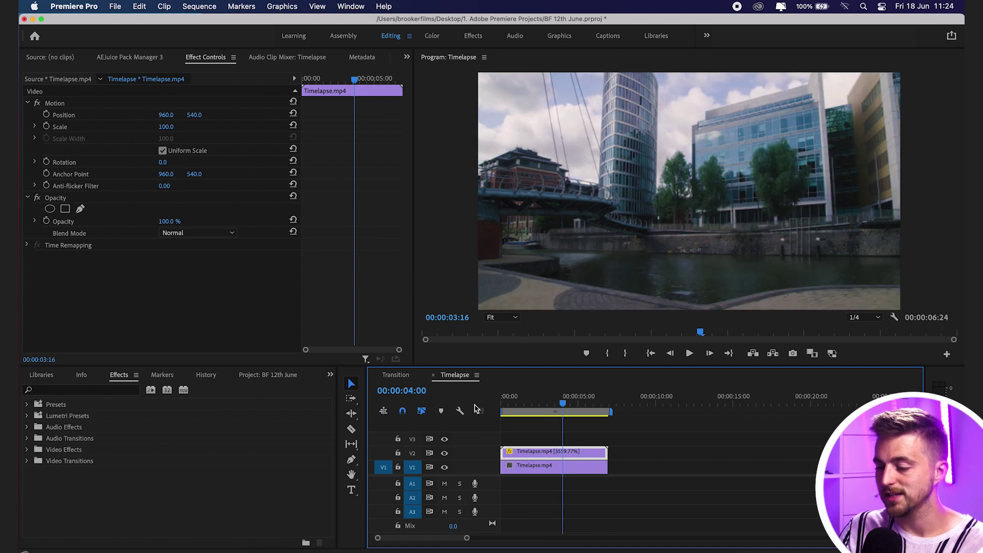
key("=")
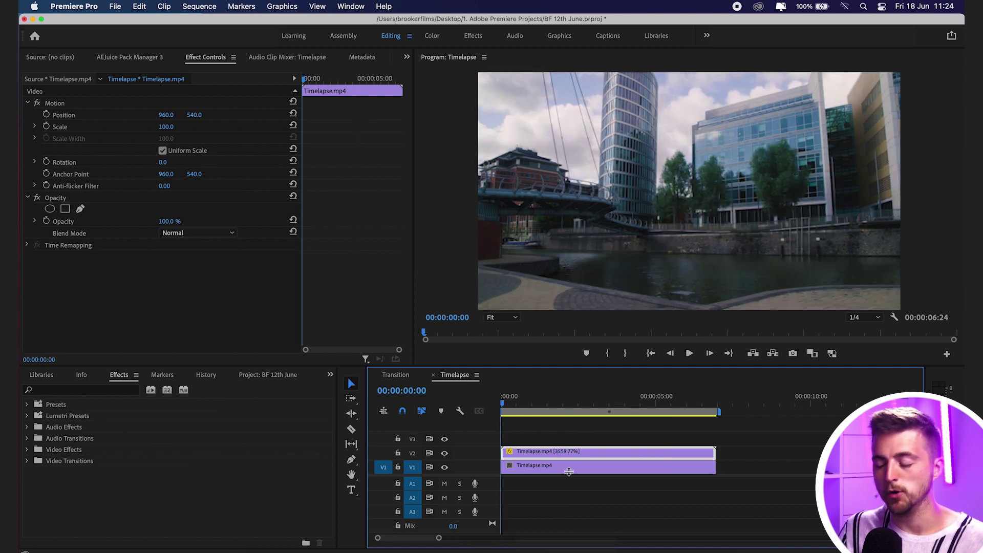
key("space")
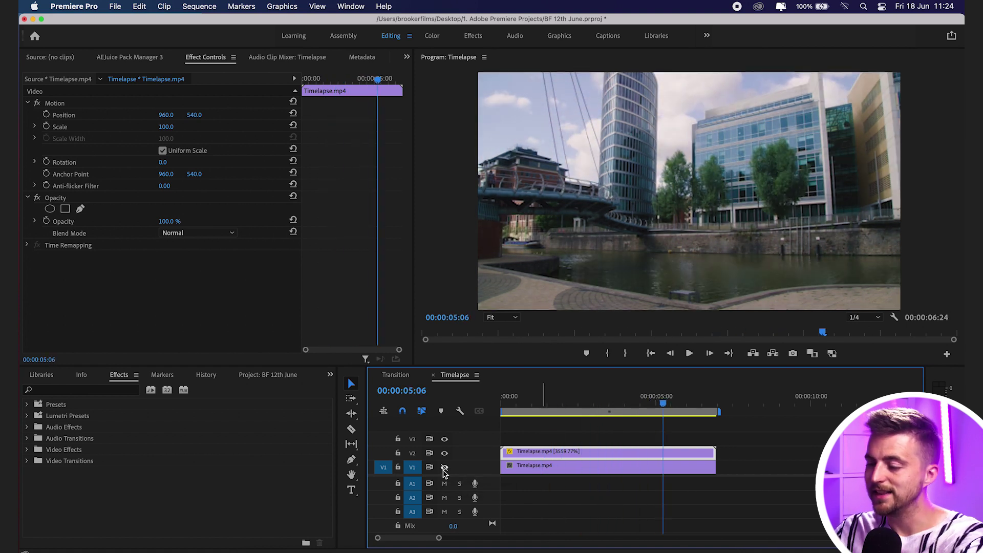
left_click(445, 468)
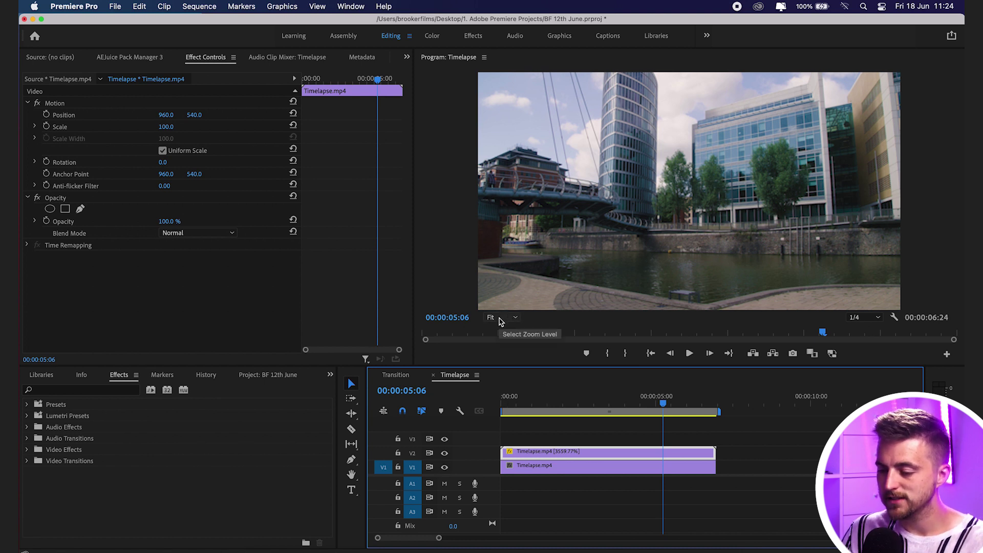
left_click(500, 319)
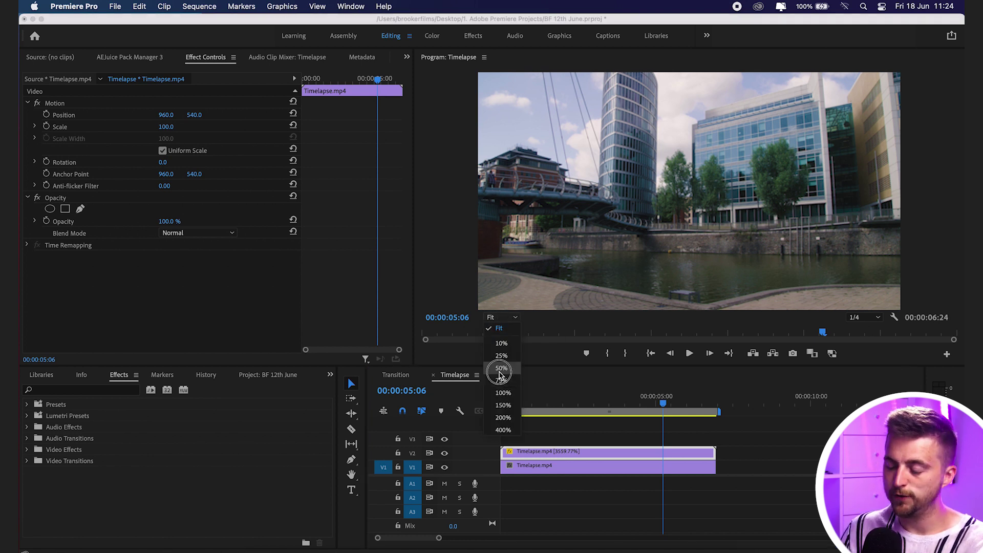
left_click(501, 368)
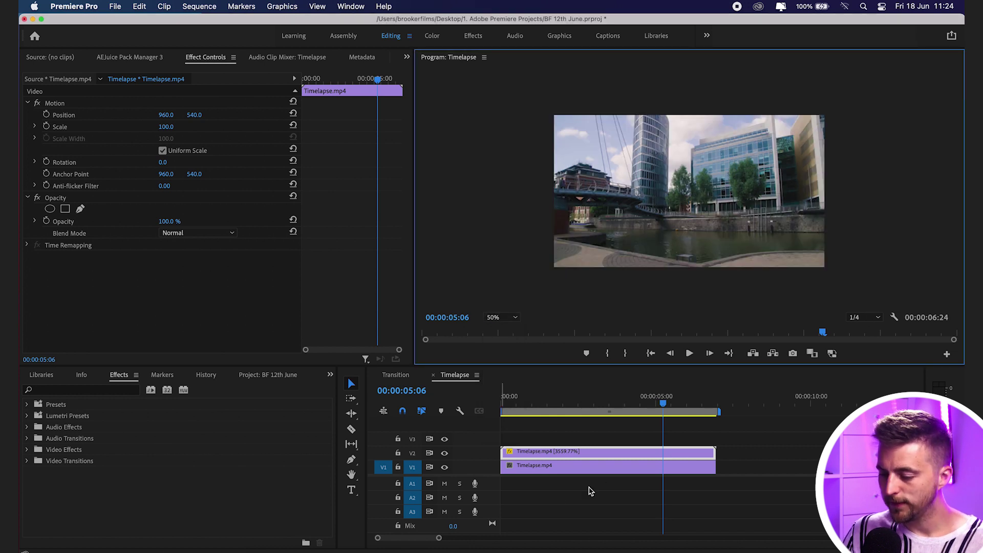
Draw a closed four-point opacity mask on the V2 timelapse around the sky and buildings.
left_click(563, 454)
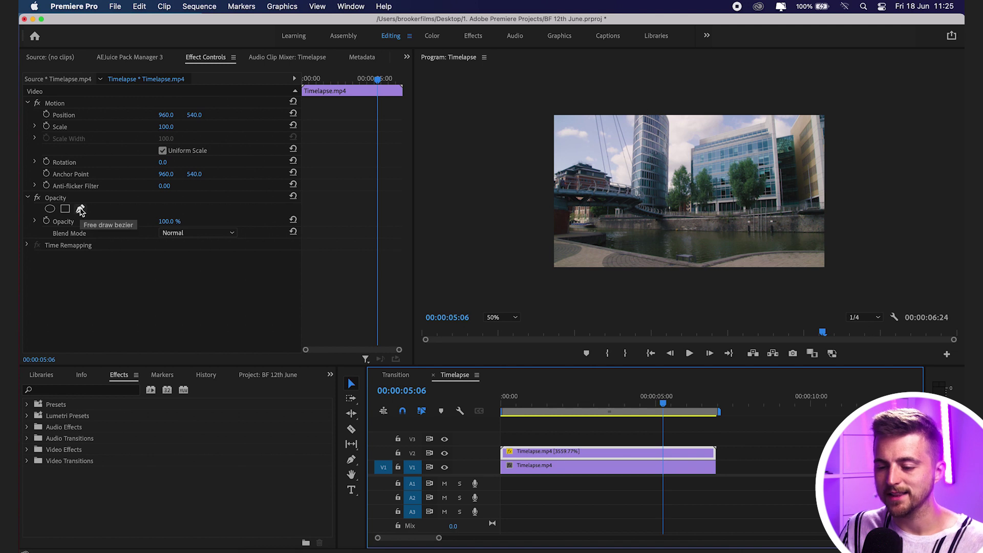
left_click(80, 209)
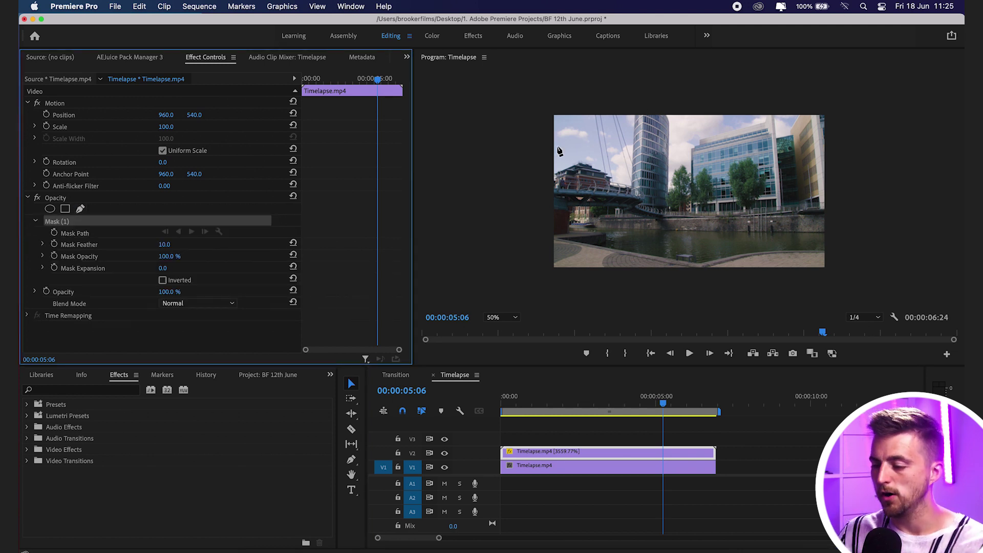
left_click(545, 105)
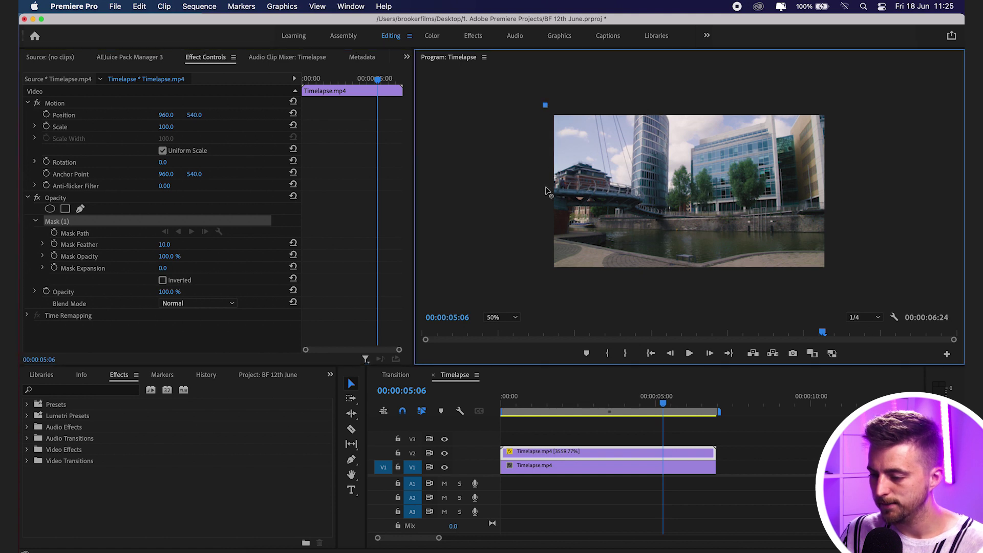
left_click(536, 214)
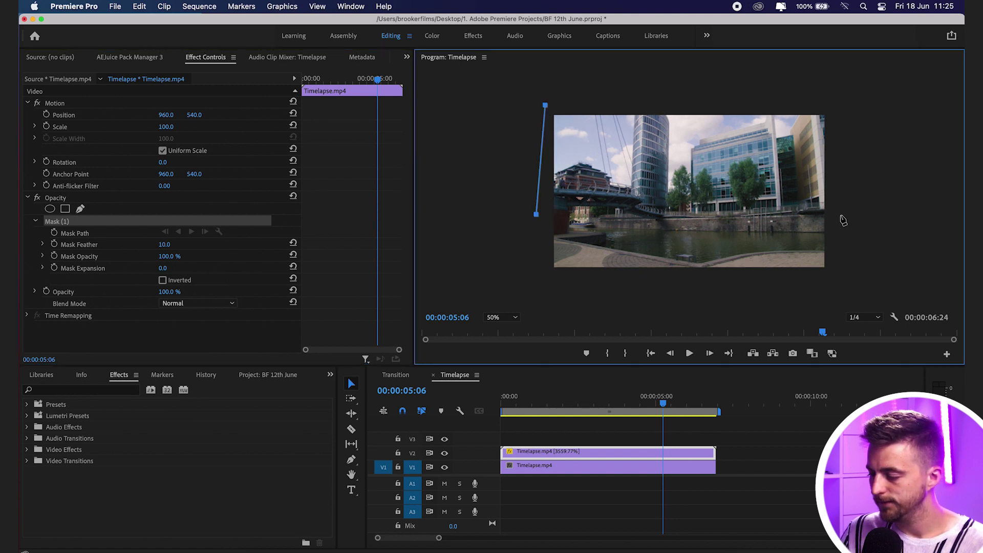
left_click(847, 213)
left_click(857, 93)
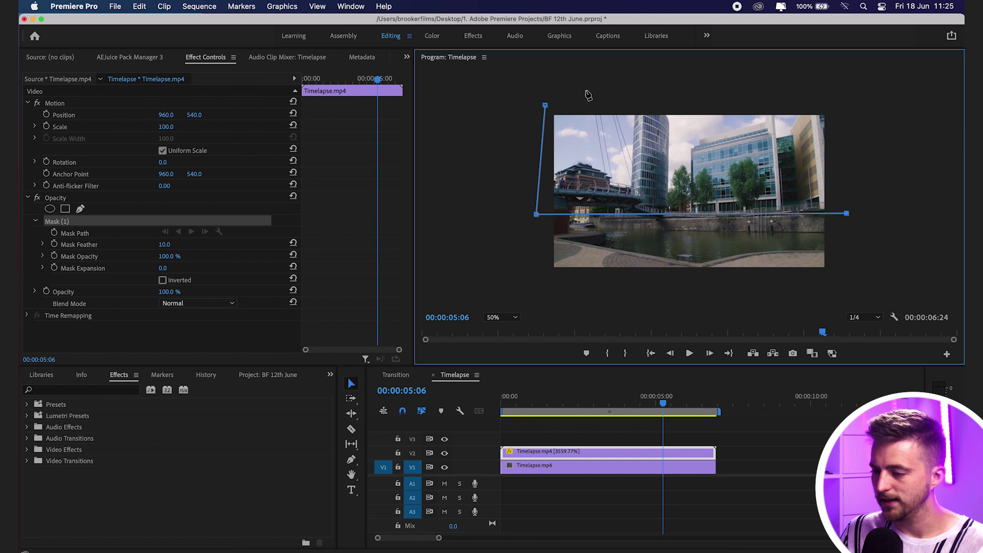
left_click(546, 105)
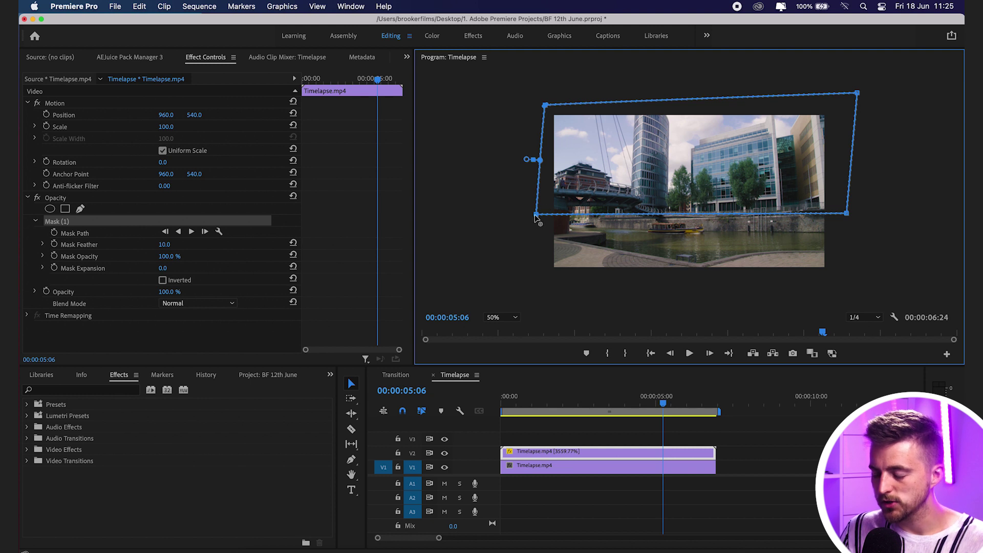
Raise the mask's lower-left and lower-right corners up to the waterfront.
left_click_drag(534, 215, 535, 205)
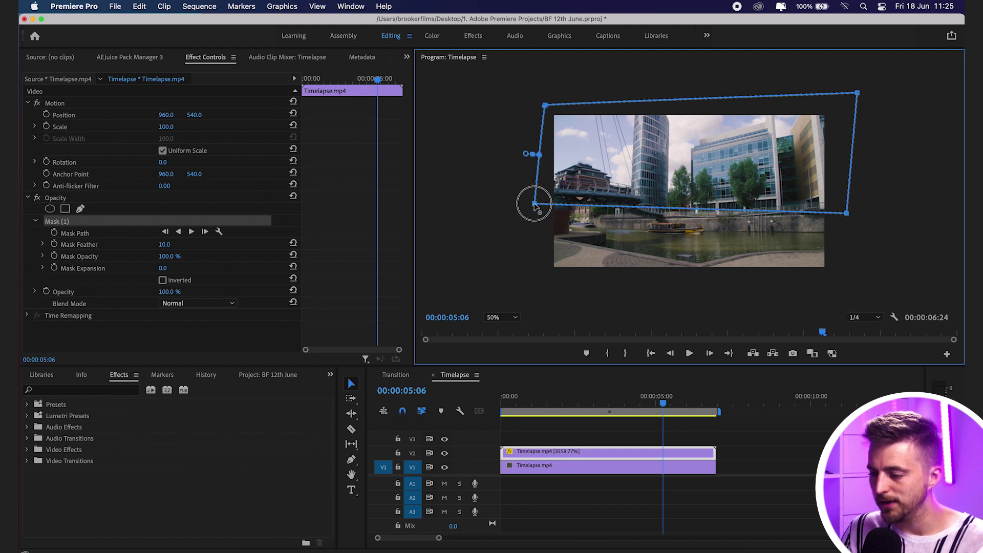
left_click(851, 207)
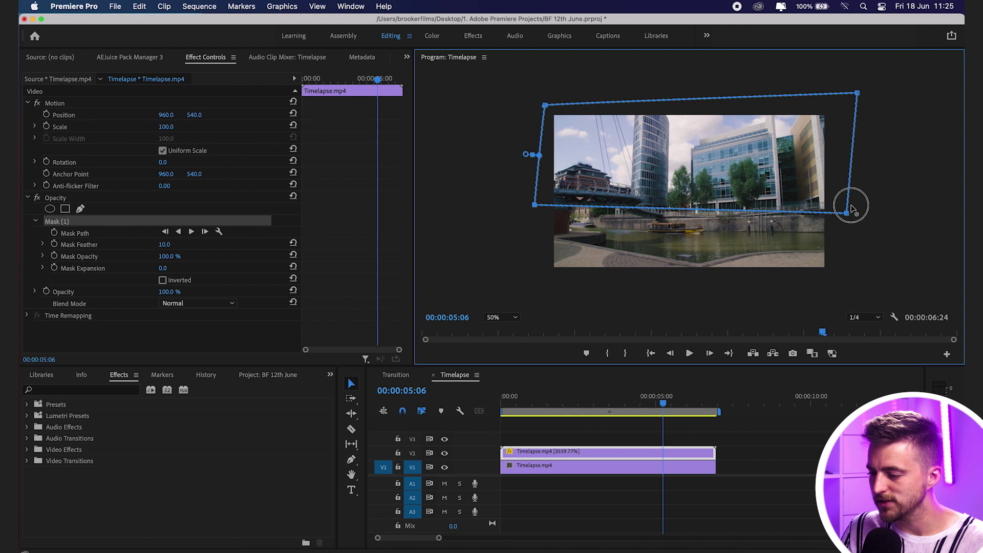
left_click_drag(852, 208, 853, 202)
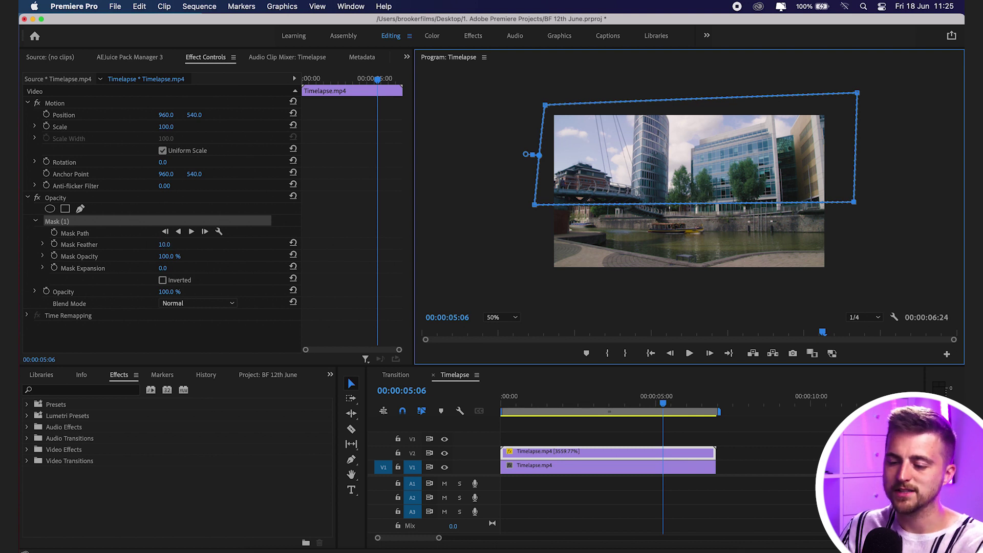
Set Mask (1)'s Mask Feather to 200.
left_click(169, 244)
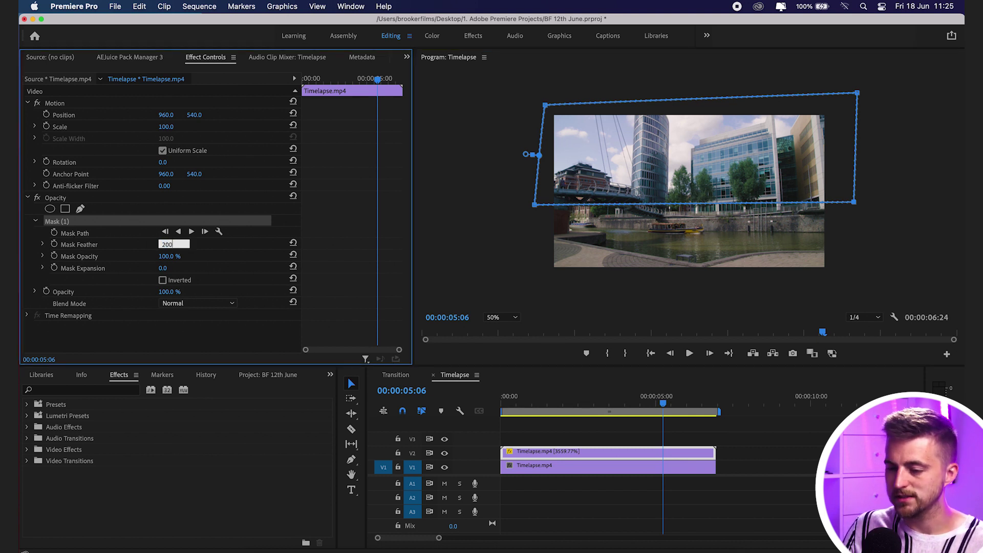
key("Return")
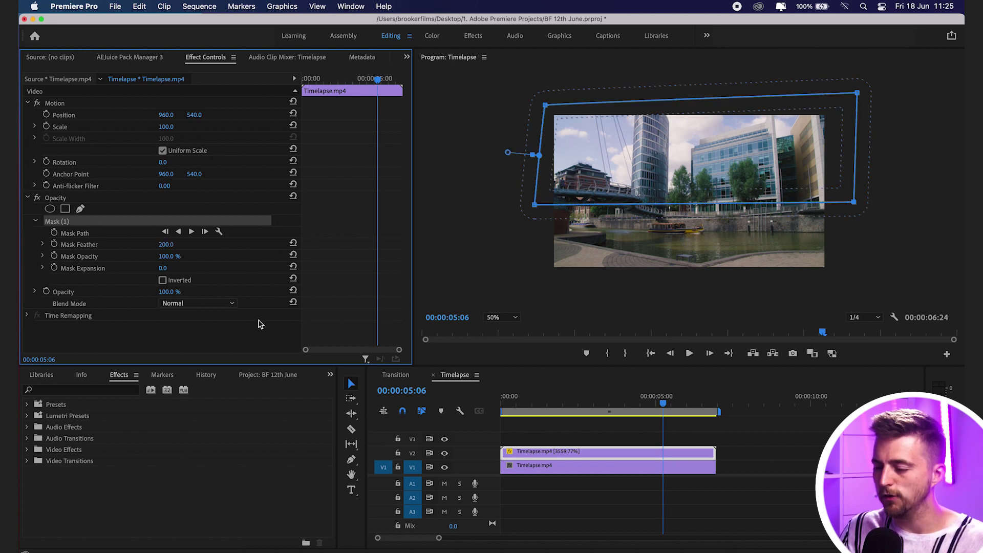